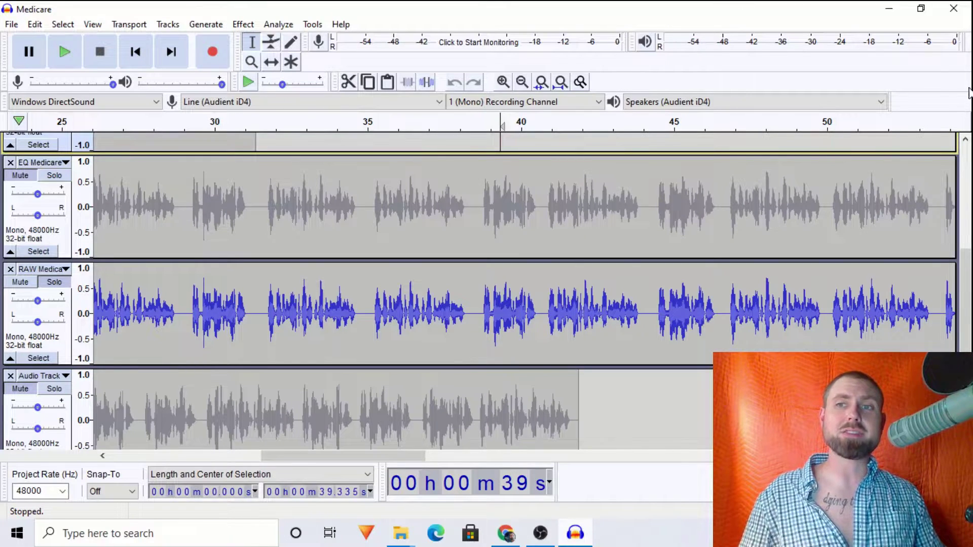
# Step: Minimize the Audacity window to uncover the Medicare project folder in File Explorer
pyautogui.click(890, 9)
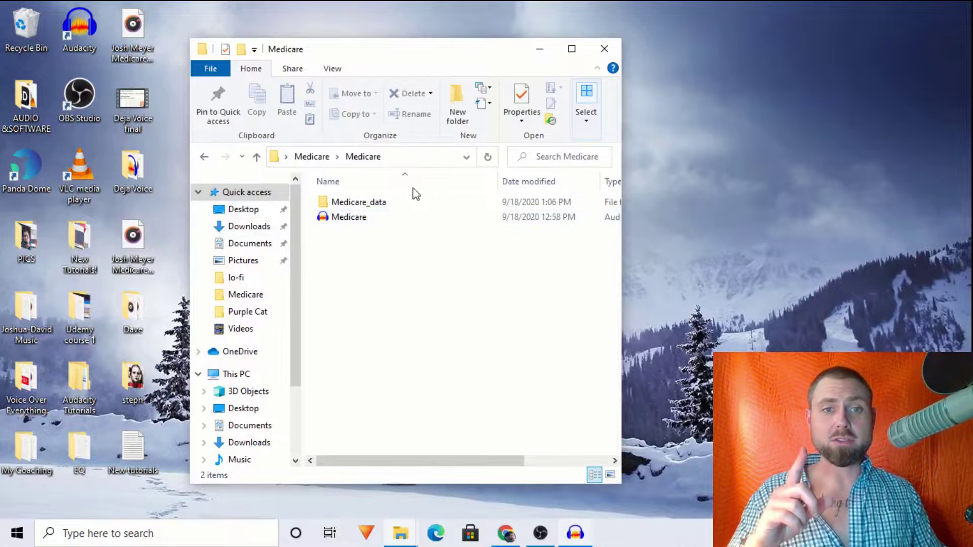
# Step: Select the Medicare project file and then the Medicare_data folder to review them
pyautogui.click(360, 220)
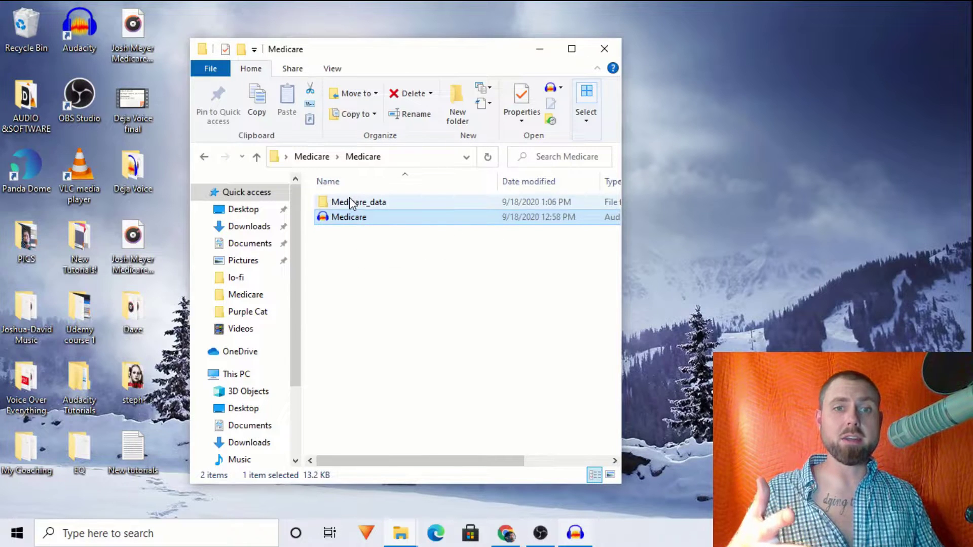
pyautogui.click(349, 202)
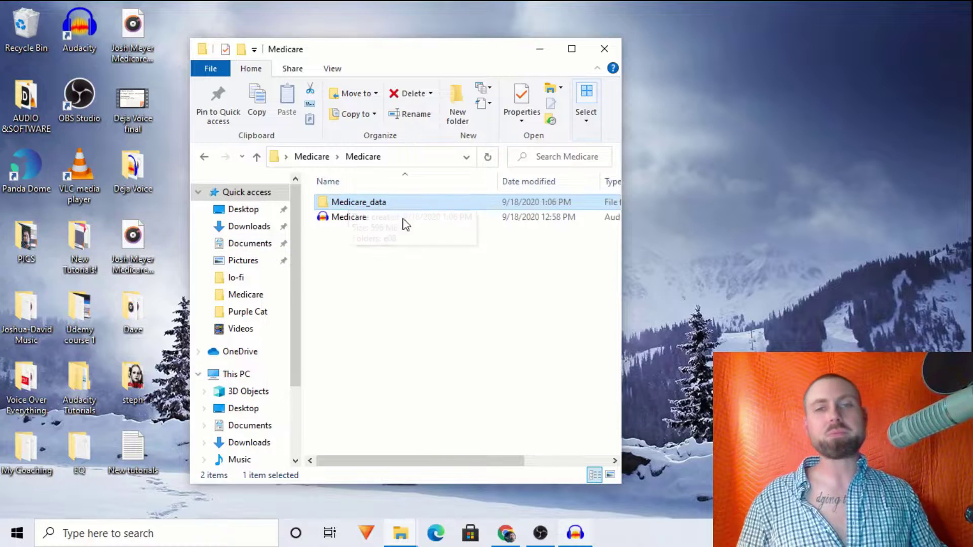
# Step: Close the Medicare folder window and reopen the Medicare folder from the desktop
pyautogui.click(604, 49)
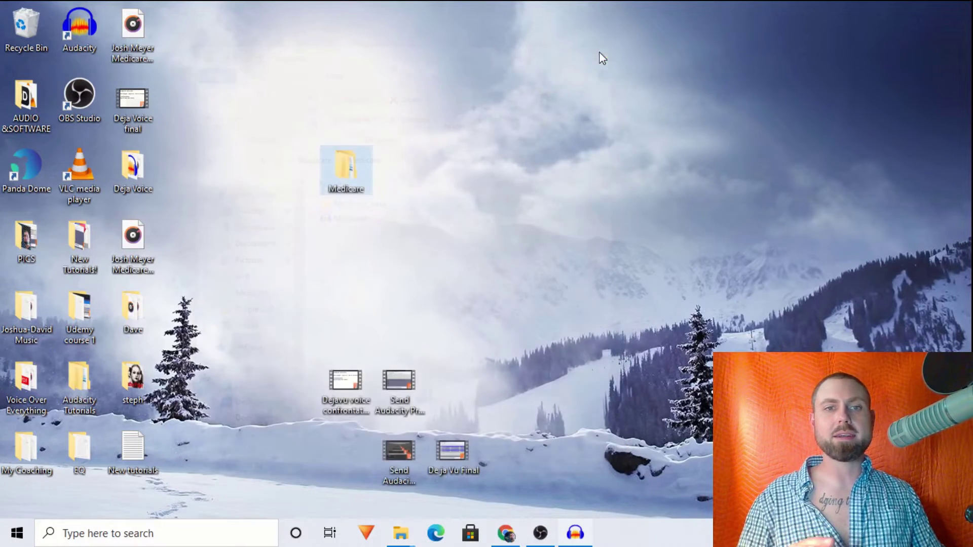
pyautogui.rightClick(469, 183)
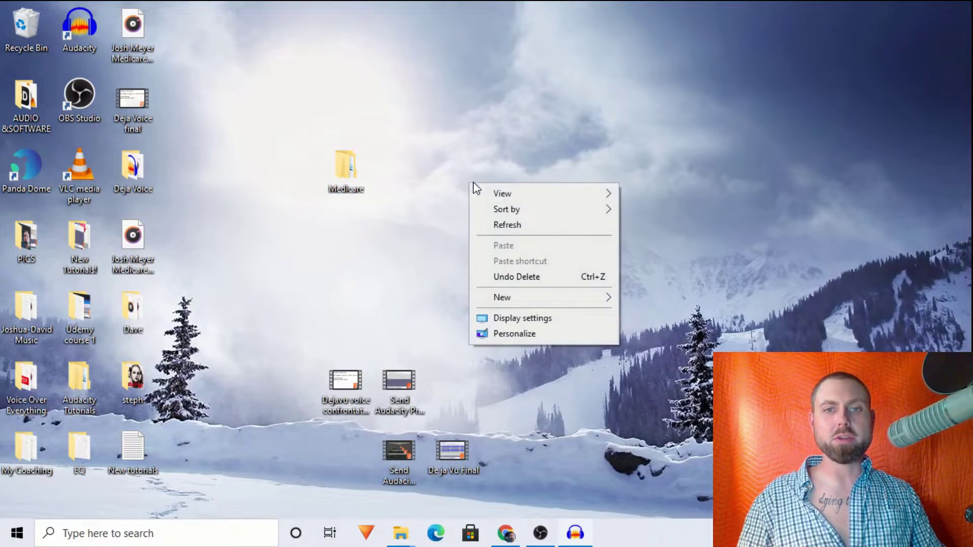
pyautogui.click(353, 174)
pyautogui.doubleClick(353, 176)
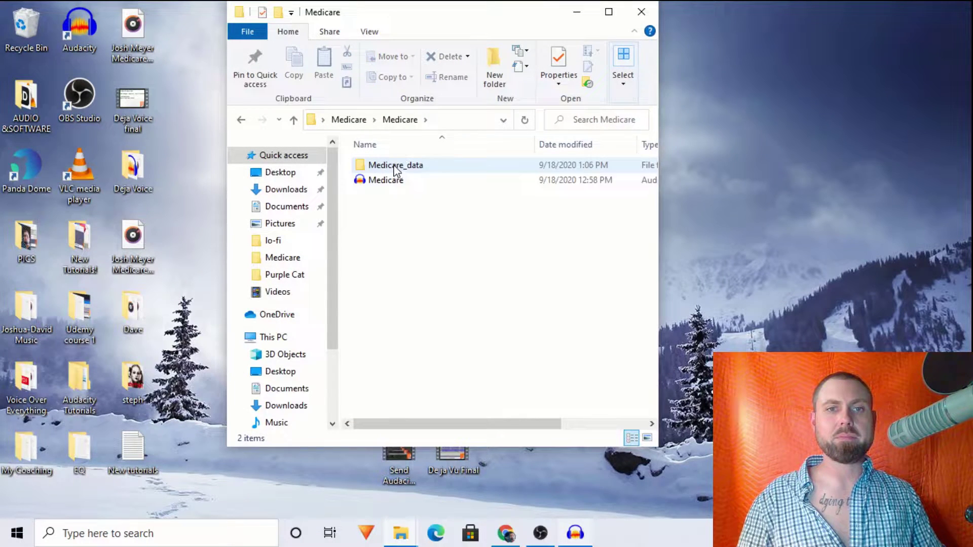
# Step: Move the Medicare_data folder and Medicare project file onto the desktop, then shift the Medicare folder left
pyautogui.click(393, 166)
pyautogui.keyDown('shift'); pyautogui.click(392, 175); pyautogui.keyUp('shift')
pyautogui.moveTo(391, 175); pyautogui.dragTo(777, 147)
pyautogui.click(641, 12)
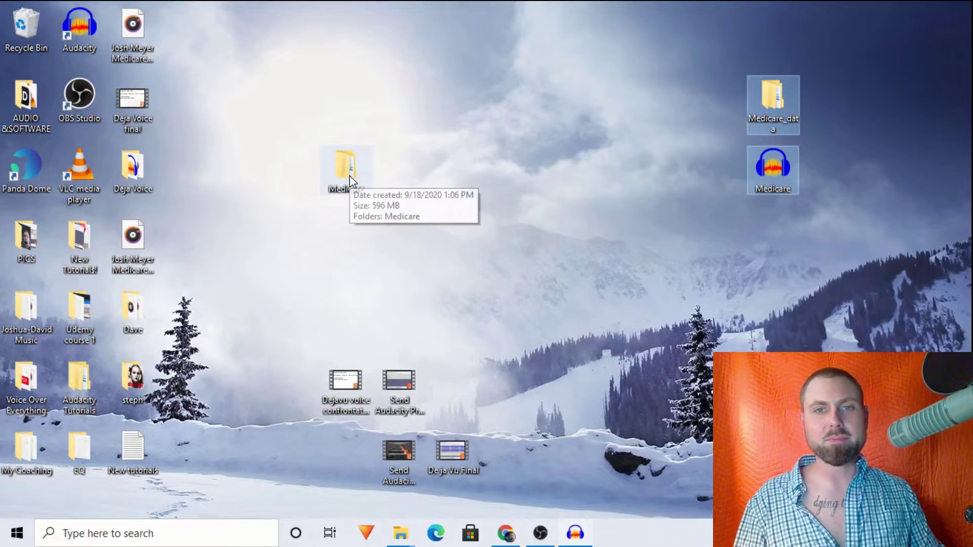
pyautogui.moveTo(349, 175); pyautogui.dragTo(276, 182)
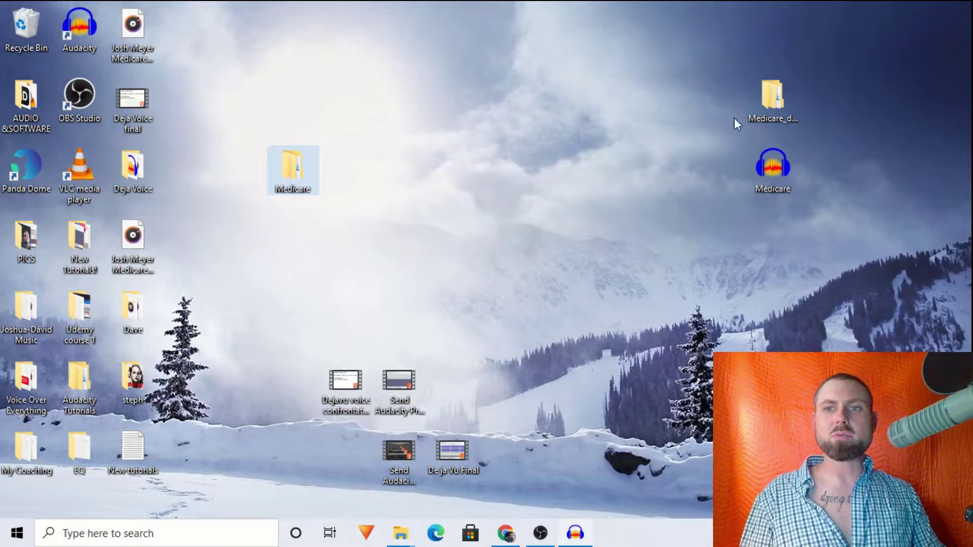
# Step: Create a new empty folder on the desktop
pyautogui.rightClick(544, 146)
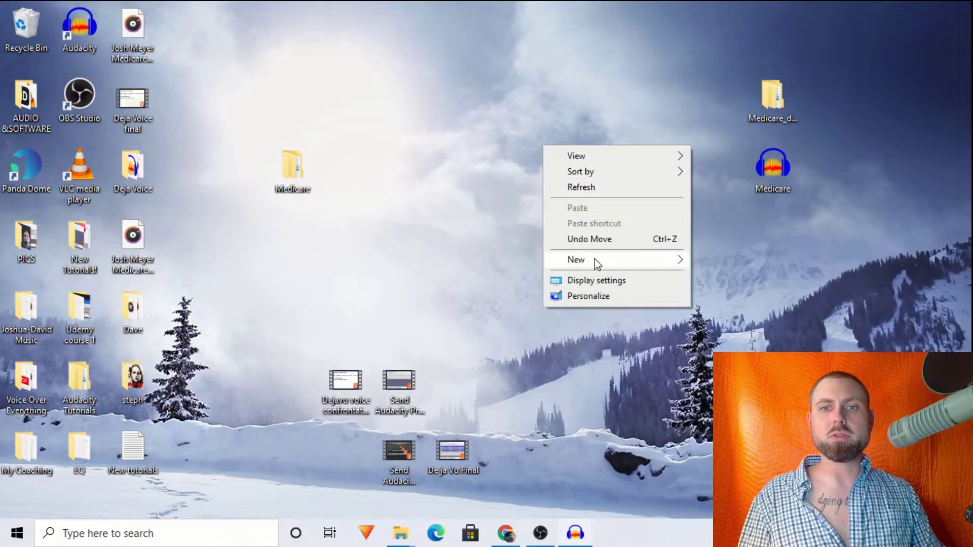
pyautogui.moveTo(596, 261)
pyautogui.click(718, 262)
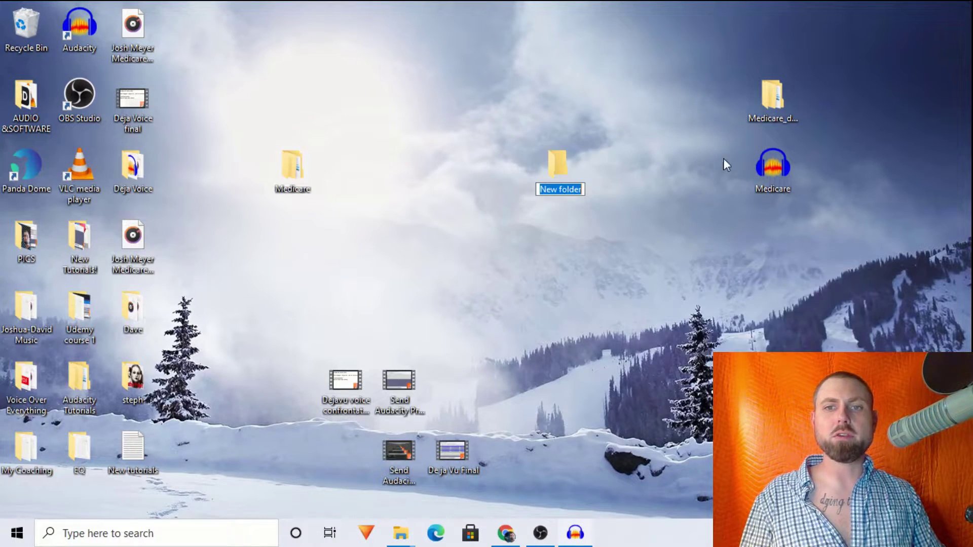
# Step: Move the Medicare_data folder and Medicare project file into New folder
pyautogui.moveTo(828, 97); pyautogui.dragTo(719, 212)
pyautogui.moveTo(780, 178); pyautogui.dragTo(570, 180)
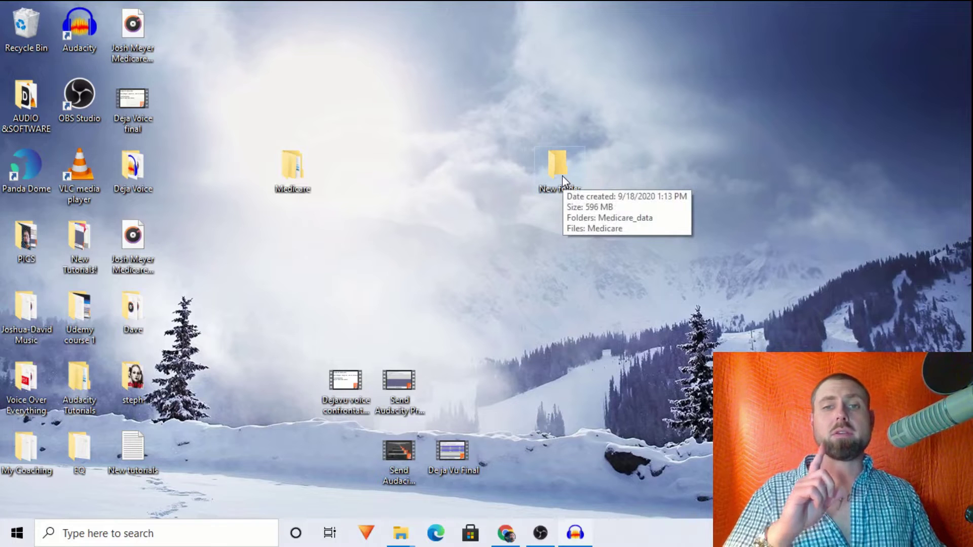
pyautogui.rightClick(563, 176)
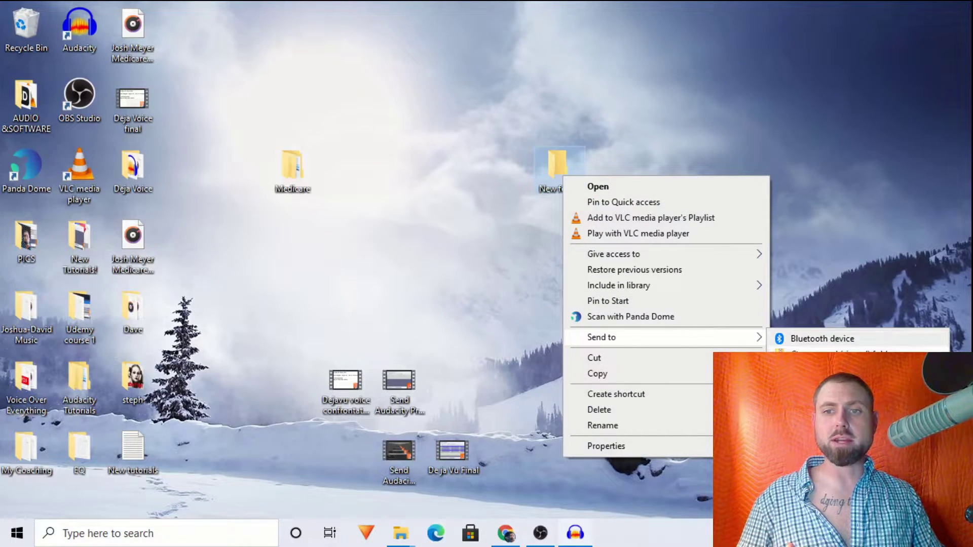
pyautogui.press('Escape')
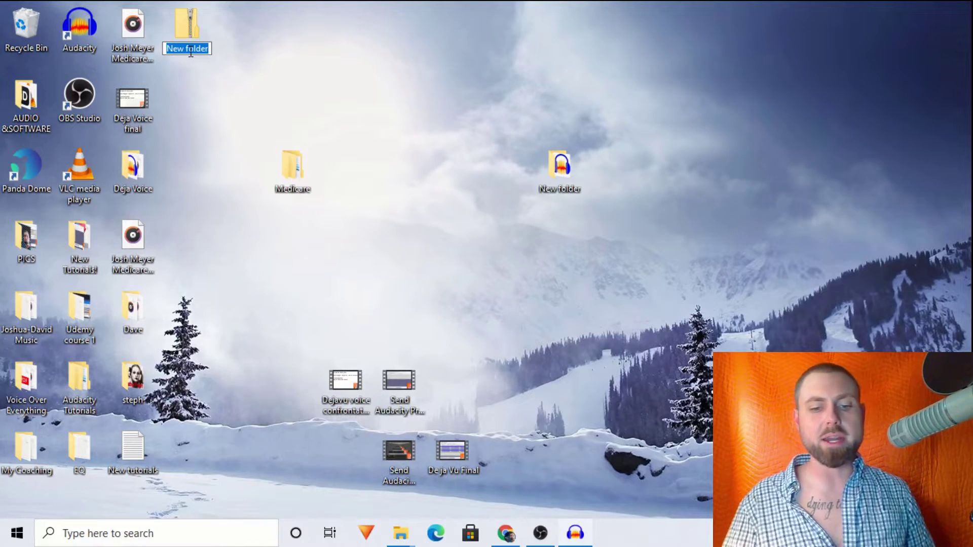
# Step: Name the zipped folder 'medicare'
pyautogui.write('medic')
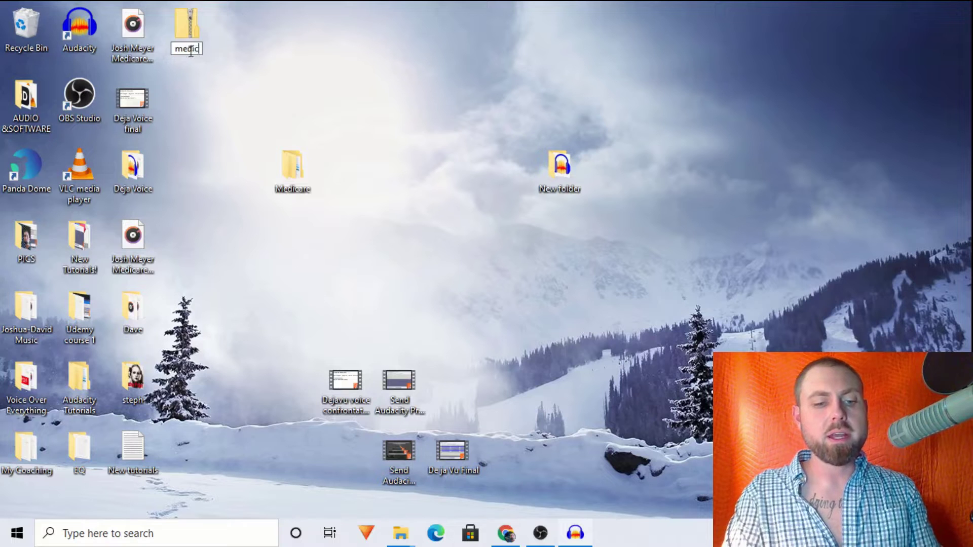
pyautogui.write('are')
pyautogui.press('Return')
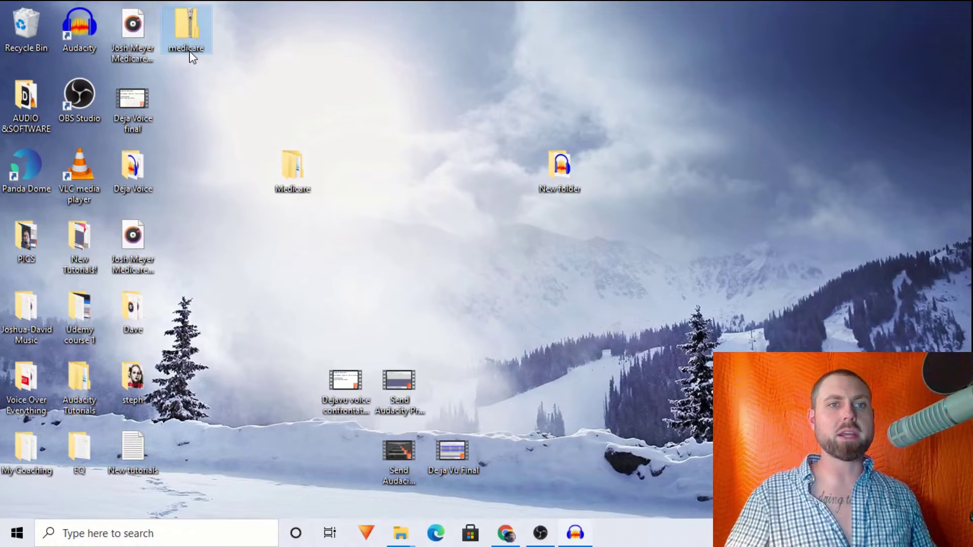
pyautogui.moveTo(178, 36)
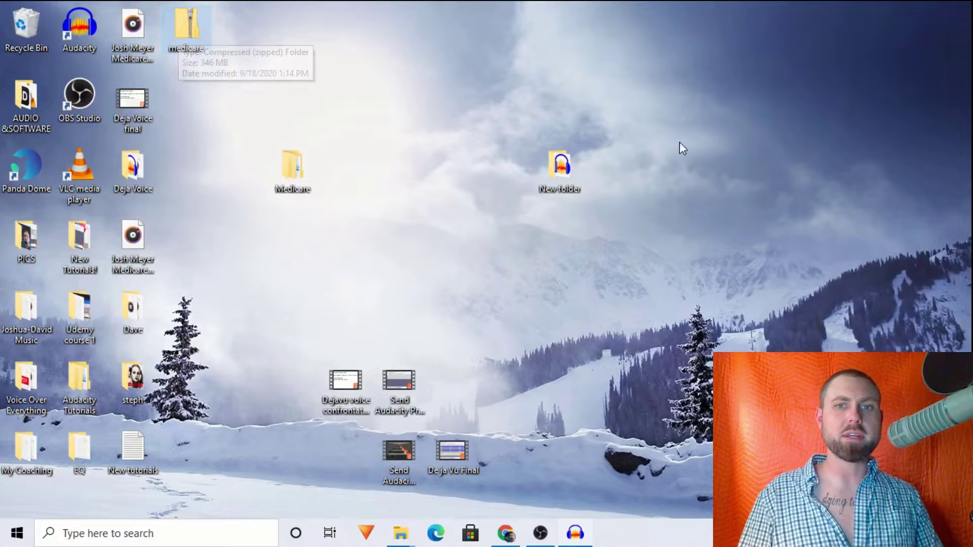
# Step: Try deleting the Medicare folder and New folder, skip the in-use warning, and return to Audacity
pyautogui.moveTo(610, 148); pyautogui.dragTo(307, 213)
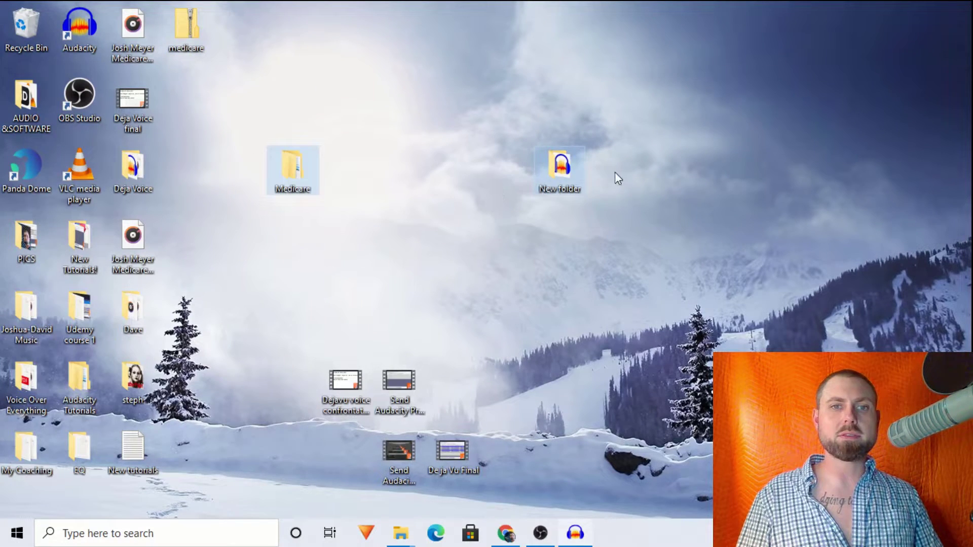
pyautogui.moveTo(561, 173); pyautogui.dragTo(27, 22)
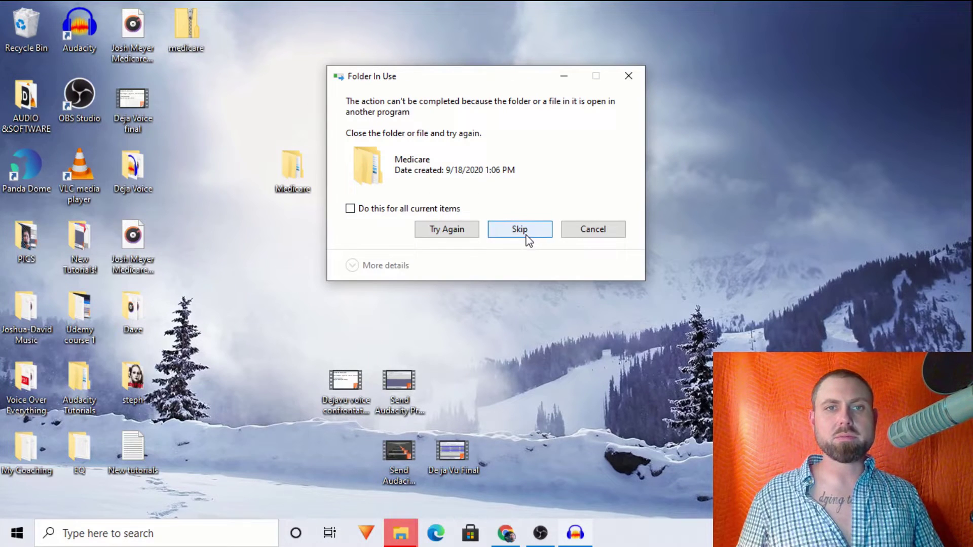
pyautogui.press('Escape')
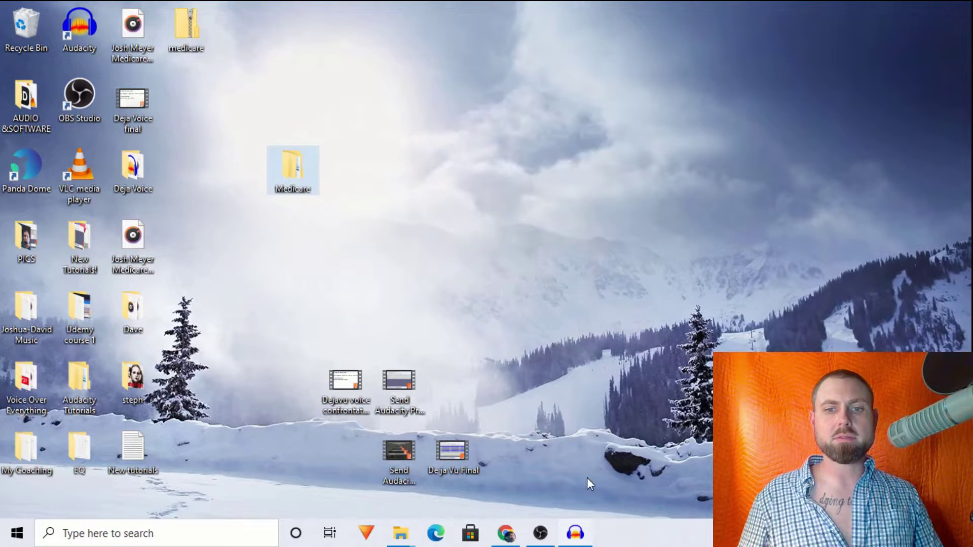
pyautogui.click(576, 533)
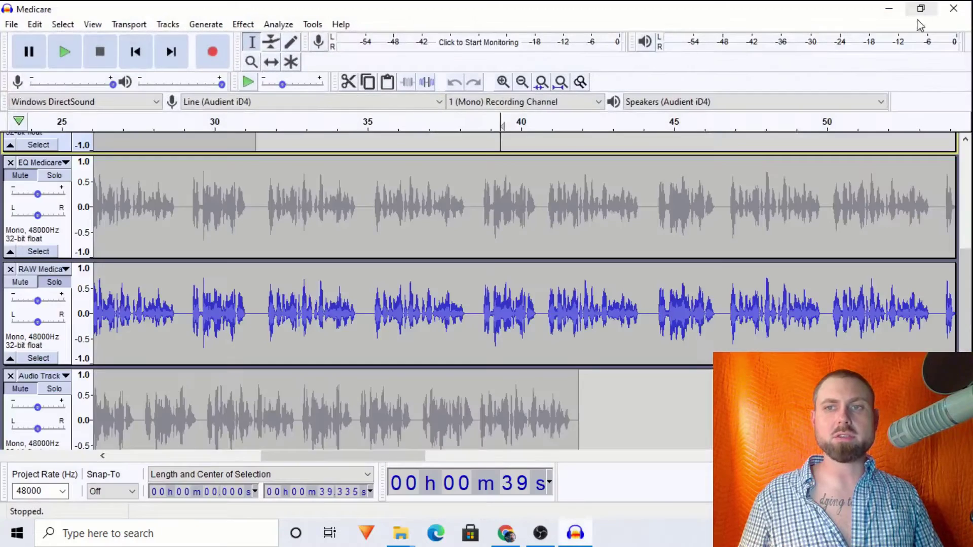
# Step: Close Audacity, recycle the original Medicare folder, and place the medicare zip mid-desktop
pyautogui.click(941, 7)
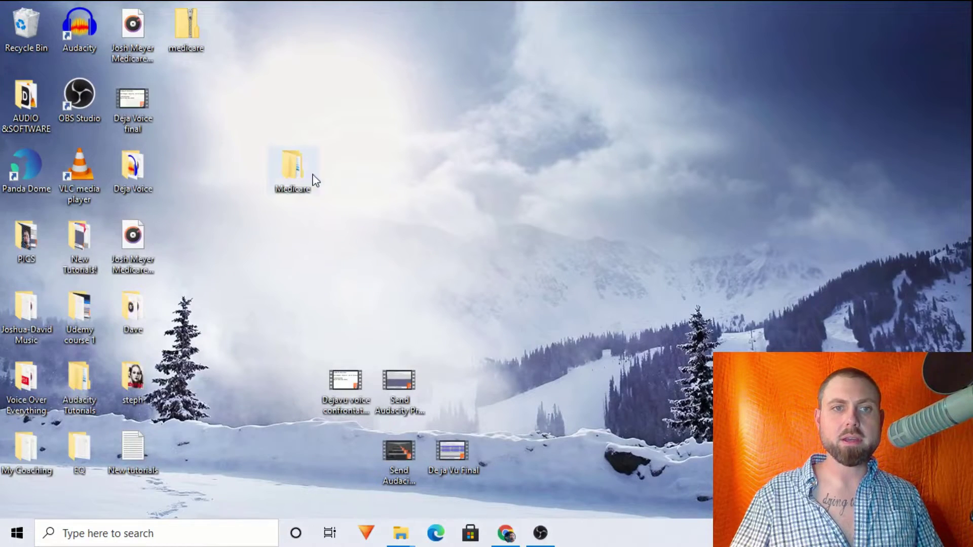
pyautogui.moveTo(300, 173); pyautogui.dragTo(28, 37)
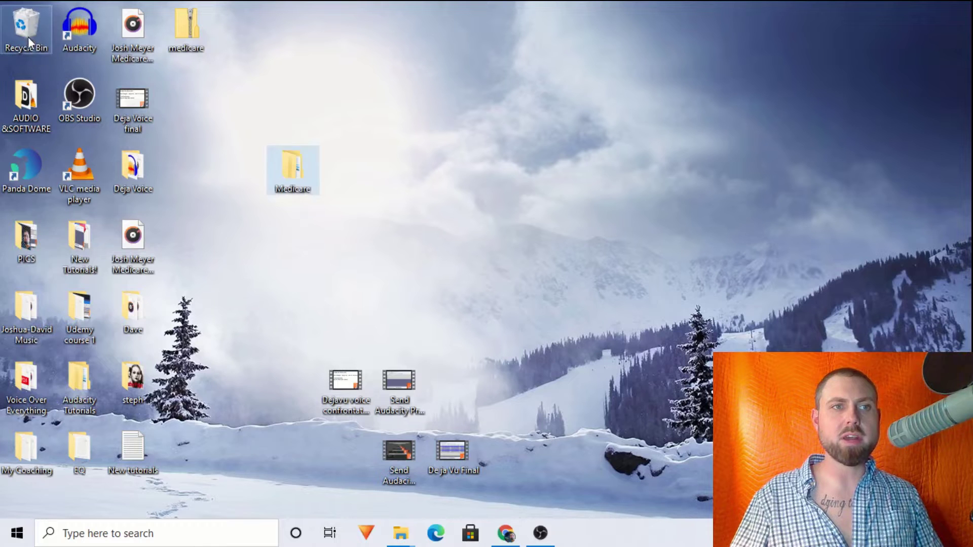
pyautogui.moveTo(187, 26); pyautogui.dragTo(330, 130)
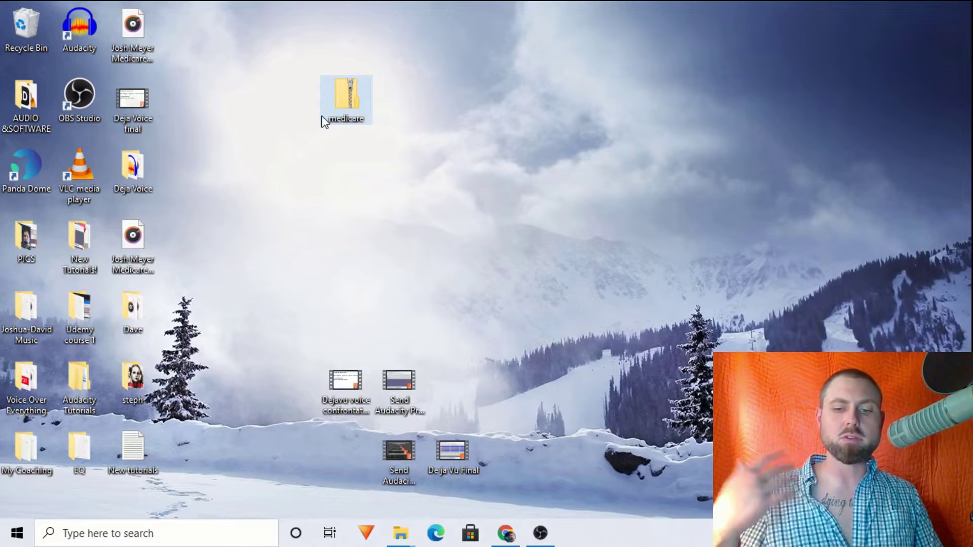
pyautogui.moveTo(331, 120)
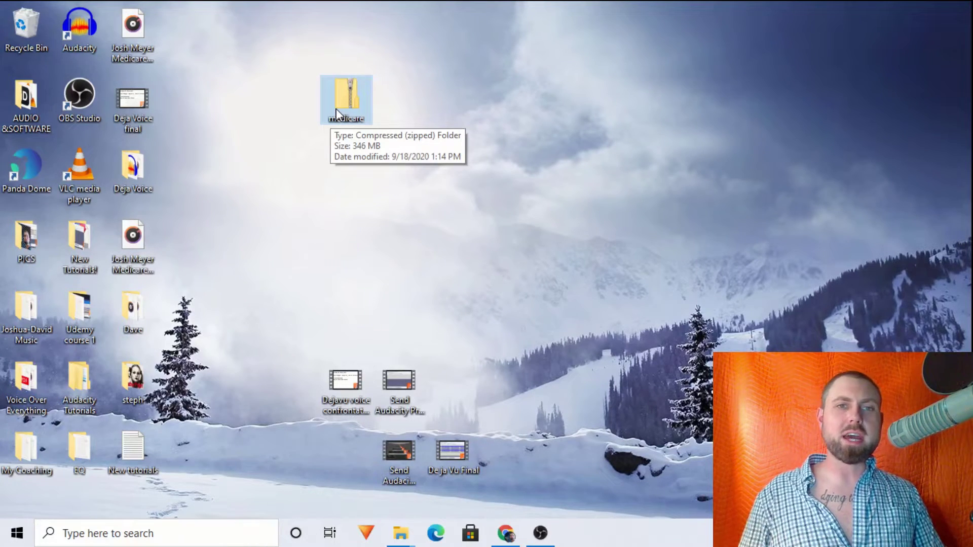
# Step: Extract All from the medicare zip to its suggested desktop destination
pyautogui.rightClick(336, 109)
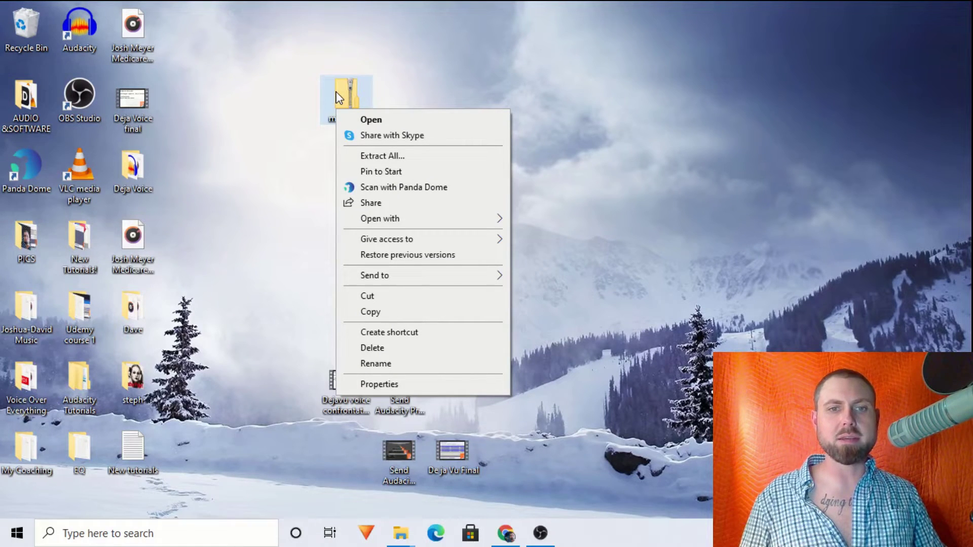
pyautogui.click(378, 157)
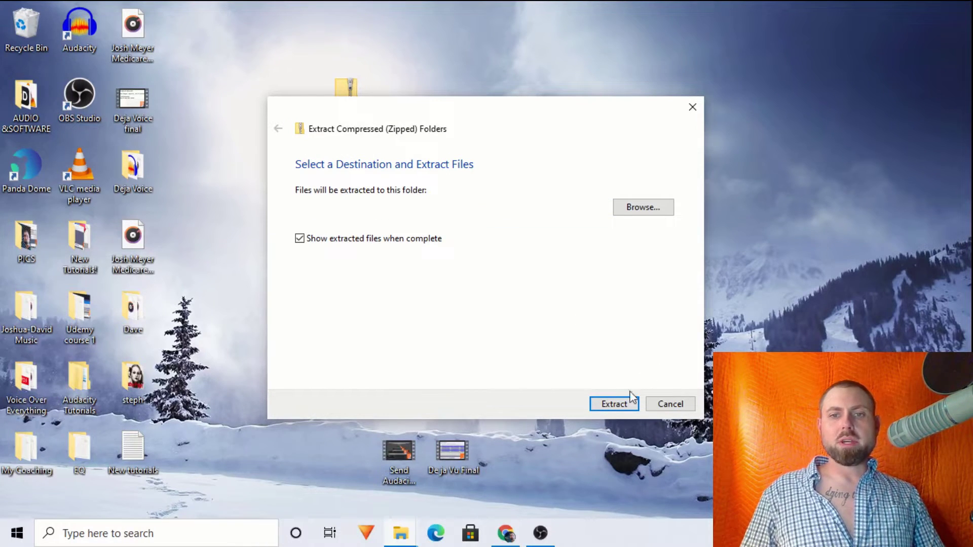
pyautogui.click(614, 405)
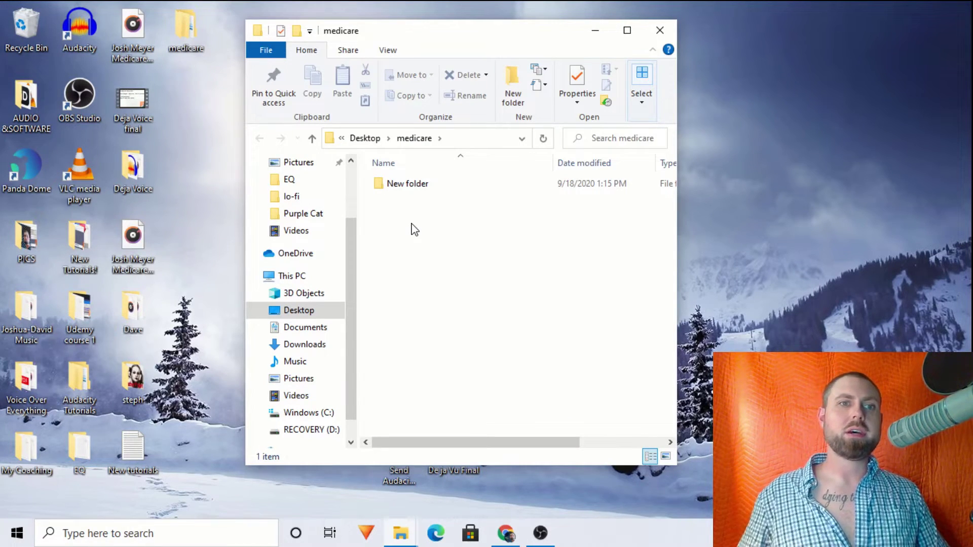
# Step: Open New folder in the extracted medicare folder and launch the Medicare project in Audacity
pyautogui.doubleClick(391, 187)
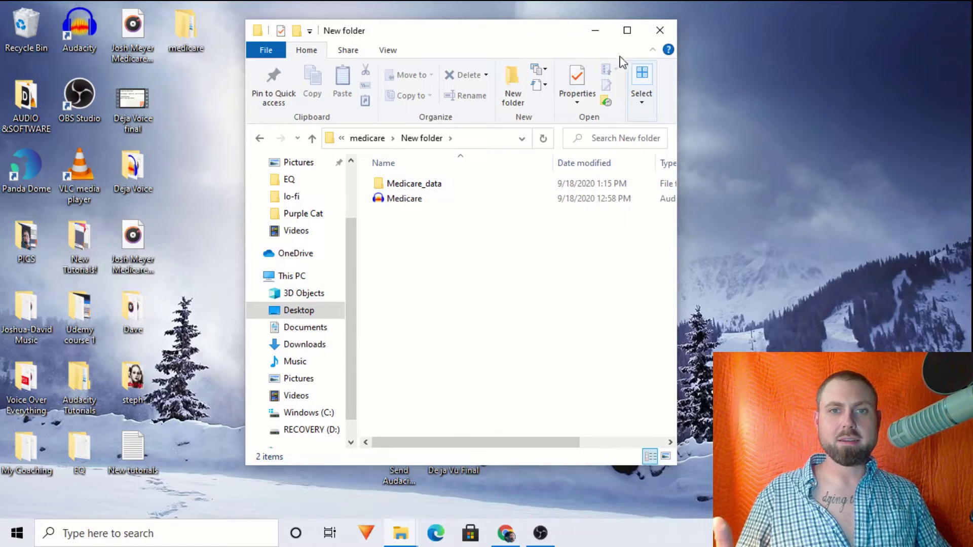
pyautogui.doubleClick(399, 201)
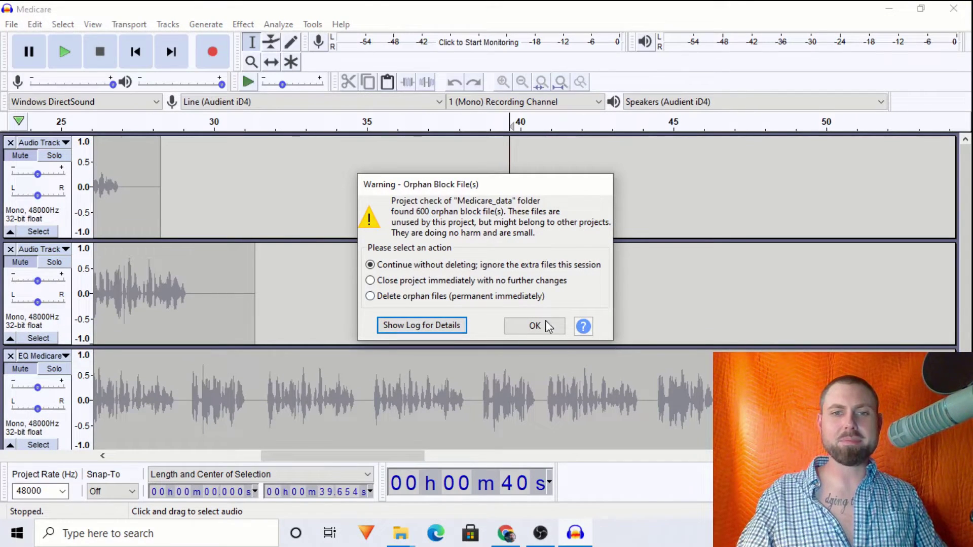
# Step: Keep the orphan files, check the tracks including RAW Medicare near 29 s, then close Audacity
pyautogui.click(540, 329)
pyautogui.click(525, 311)
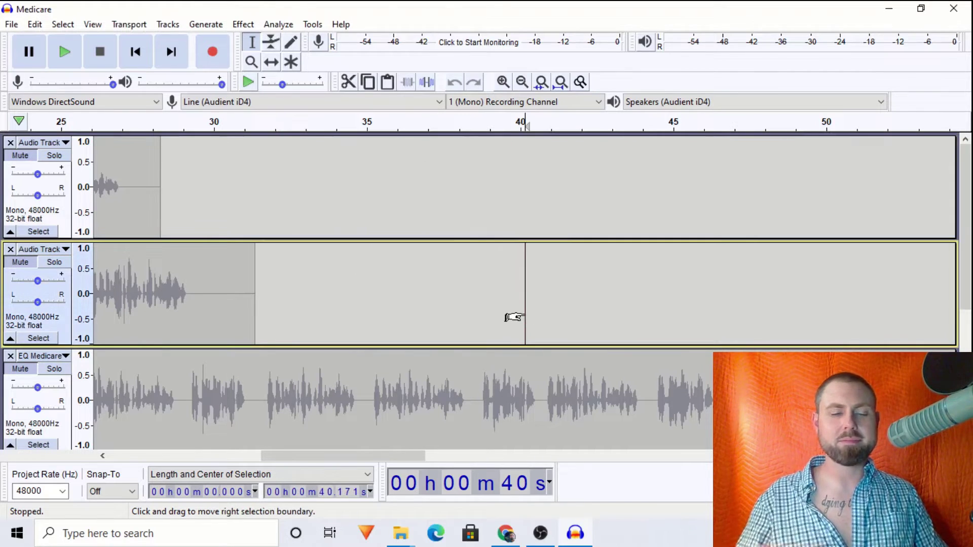
pyautogui.scroll(-3, 516, 299)
pyautogui.scroll(-3, 516, 299)
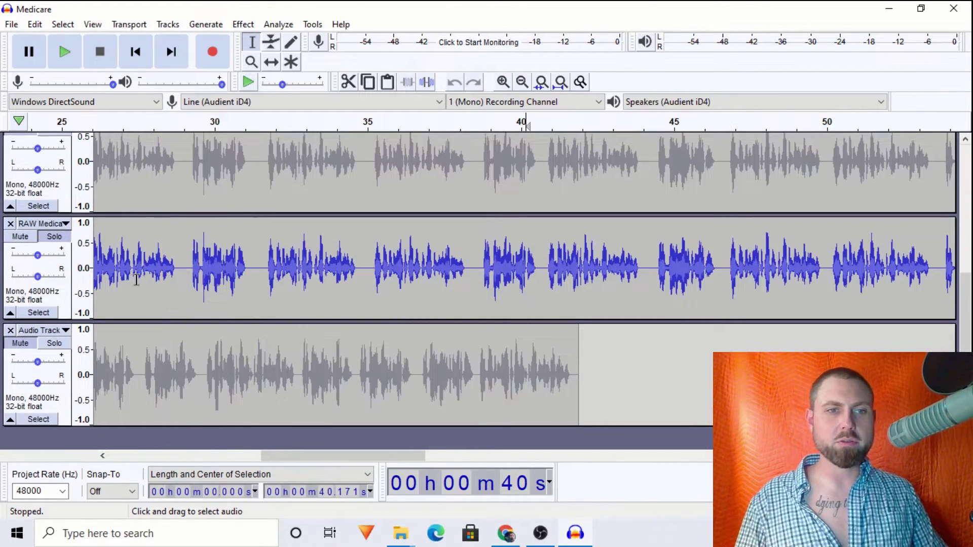
pyautogui.click(184, 279)
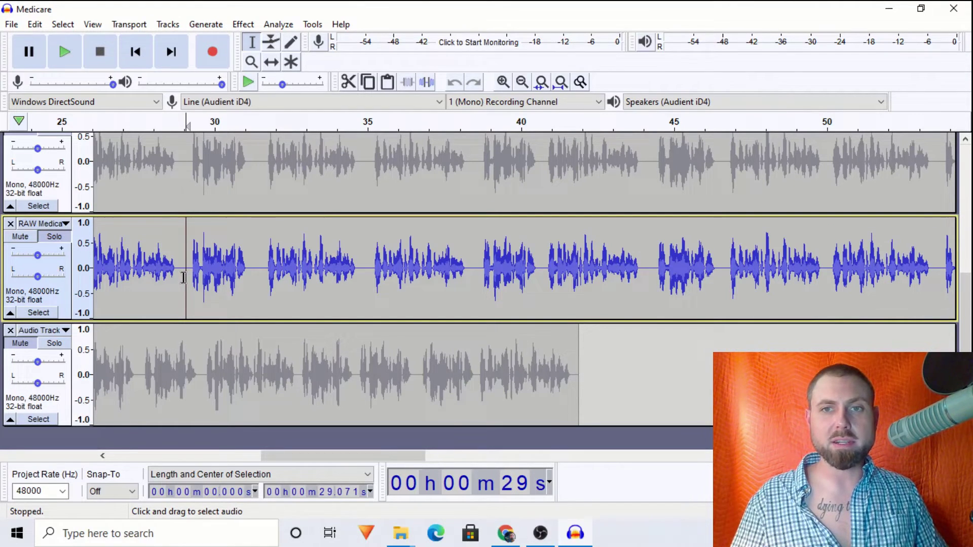
pyautogui.click(953, 8)
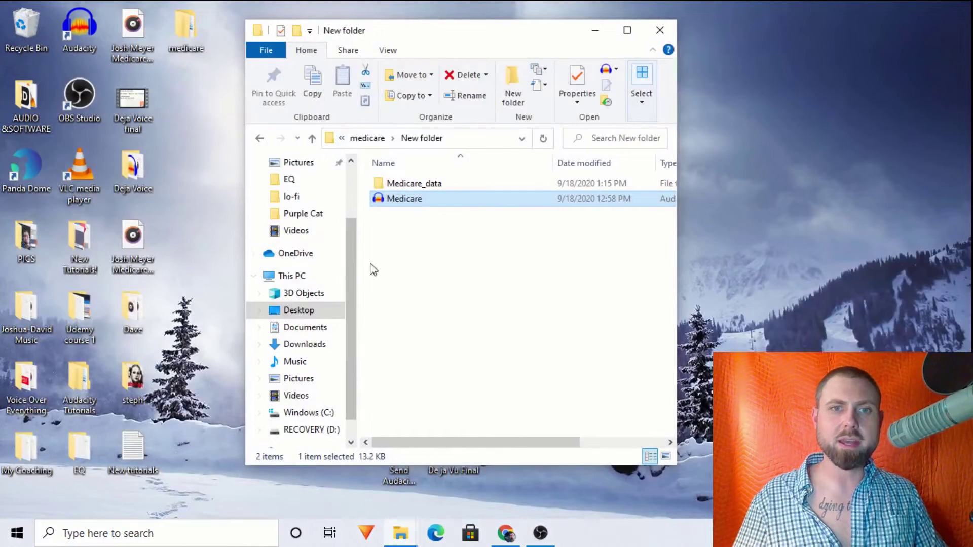
# Step: Reopen the extracted Medicare project and accept the orphan-file warning, keeping the extra files
pyautogui.doubleClick(424, 200)
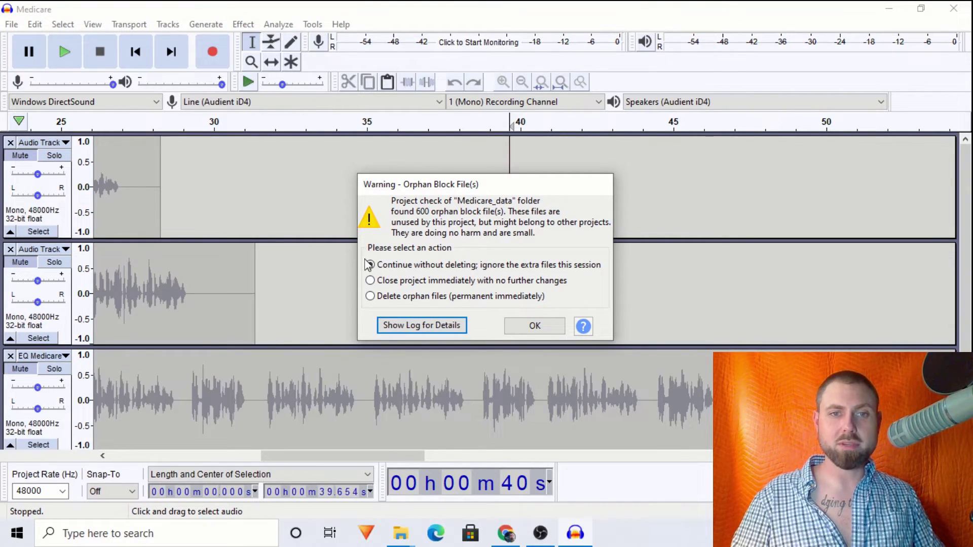
pyautogui.click(528, 324)
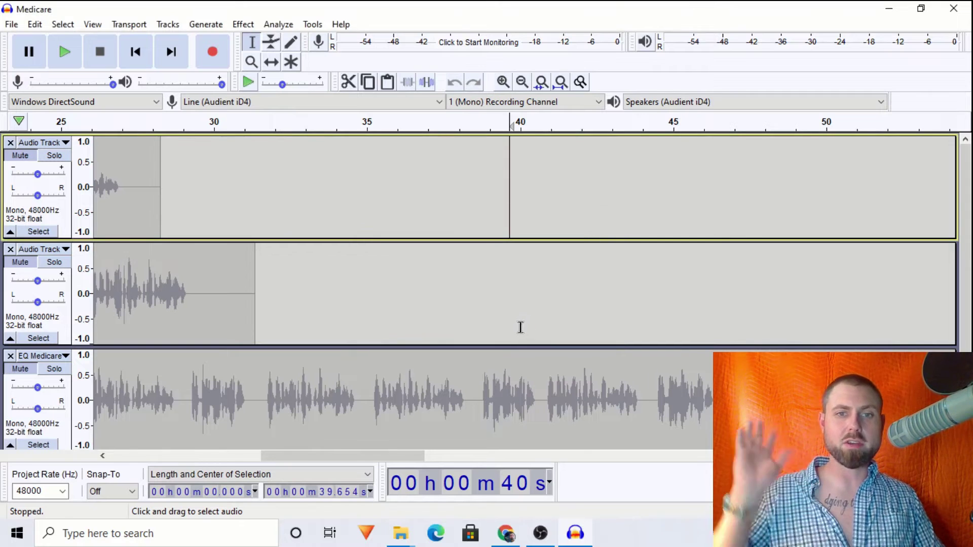